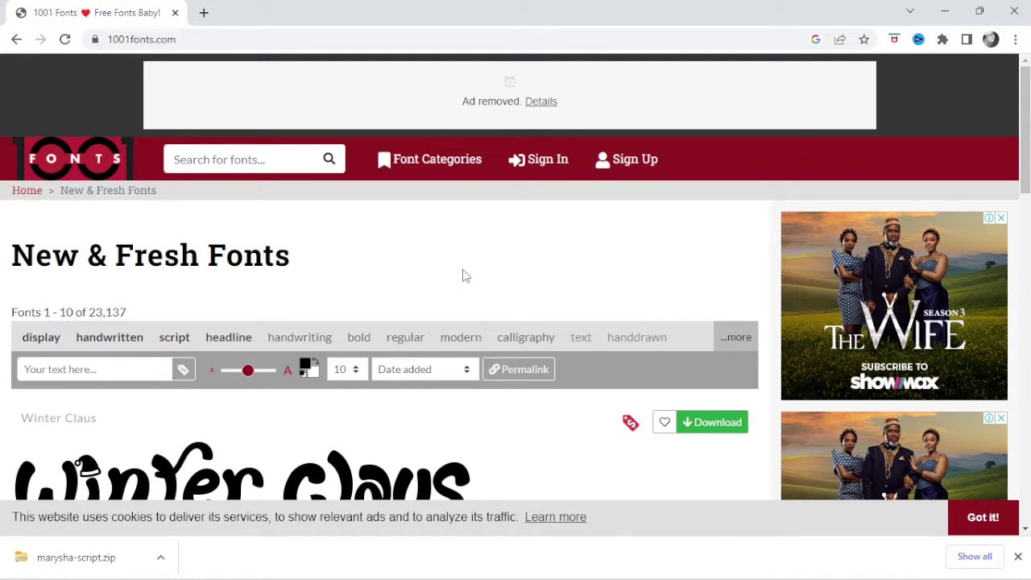
# Scroll 1001 Fonts to Atlanta College, download it, and open atlanta-college.zip.
pyautogui.click(202, 42)
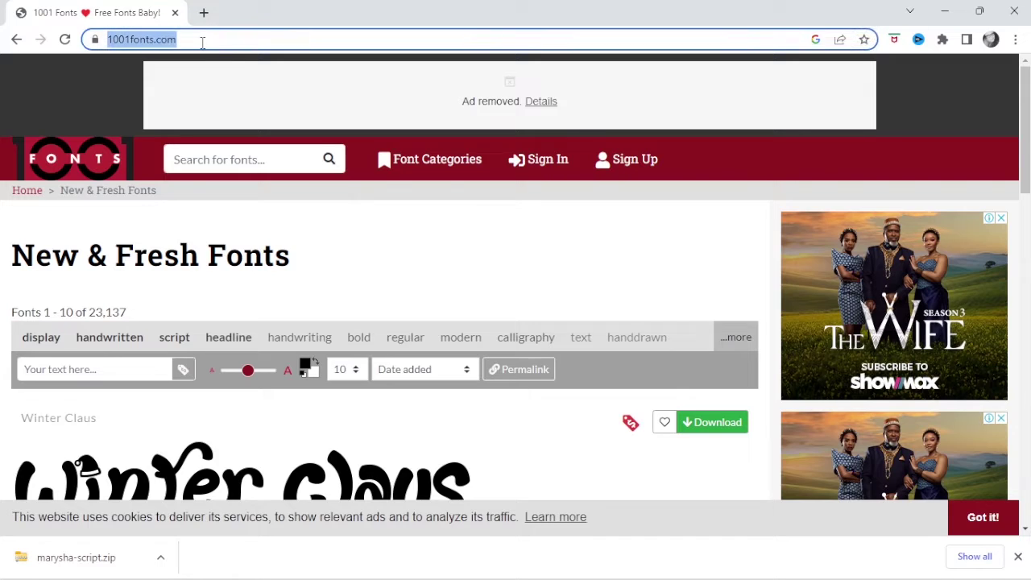
pyautogui.click(413, 269)
pyautogui.scroll(-3, 417, 268)
pyautogui.scroll(-2, 416, 269)
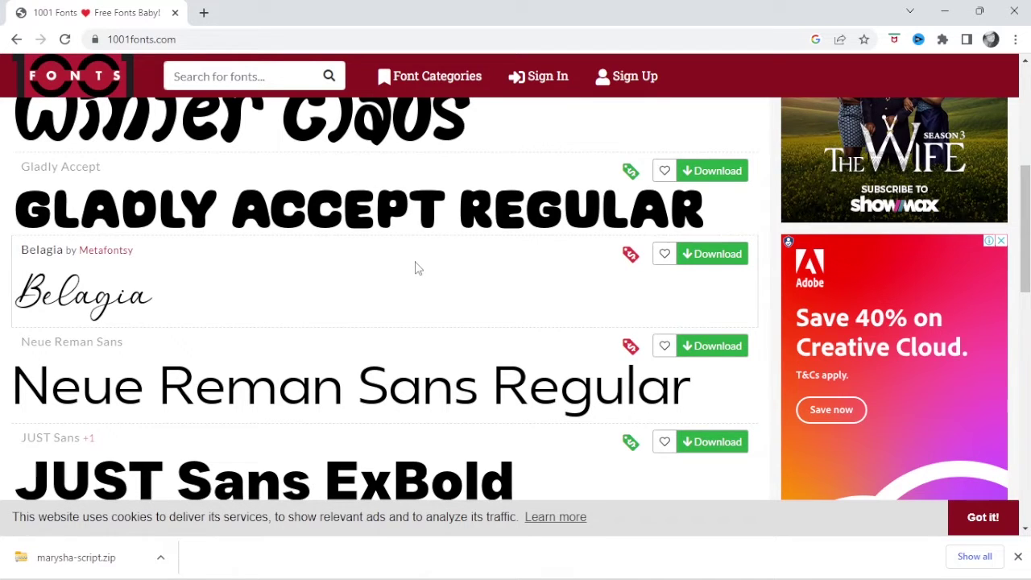
pyautogui.scroll(-7, 417, 268)
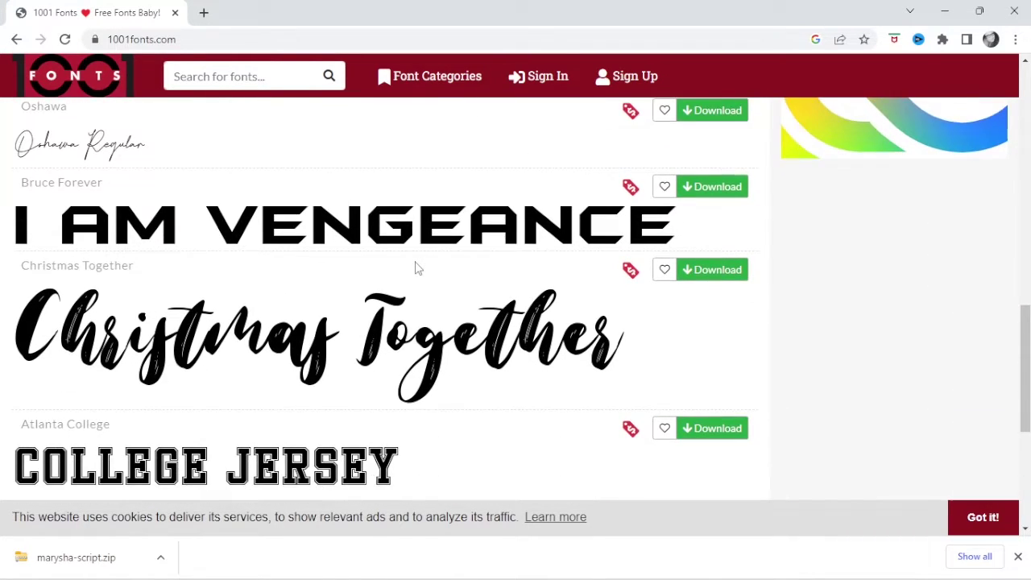
pyautogui.scroll(-2, 417, 268)
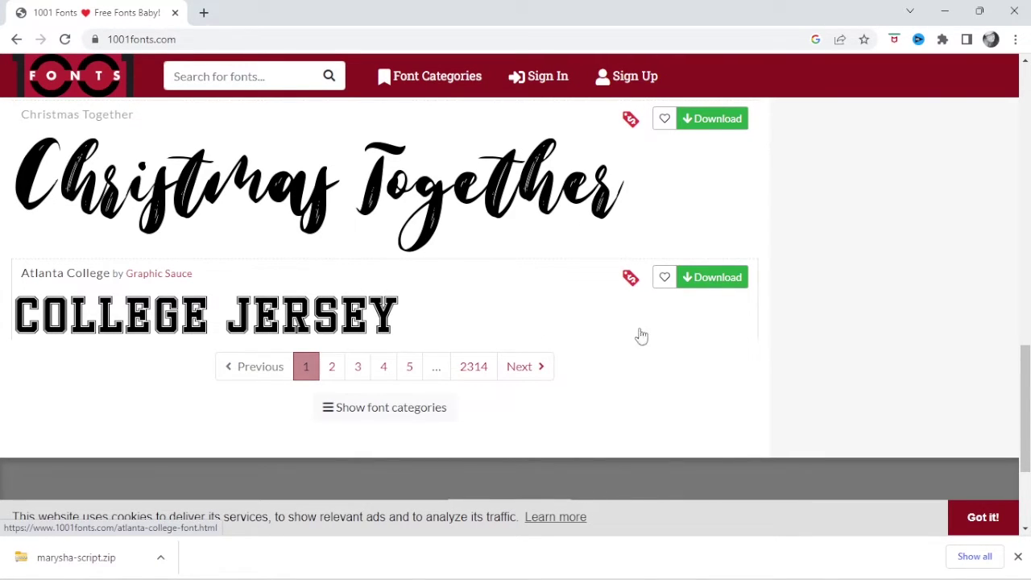
pyautogui.click(717, 286)
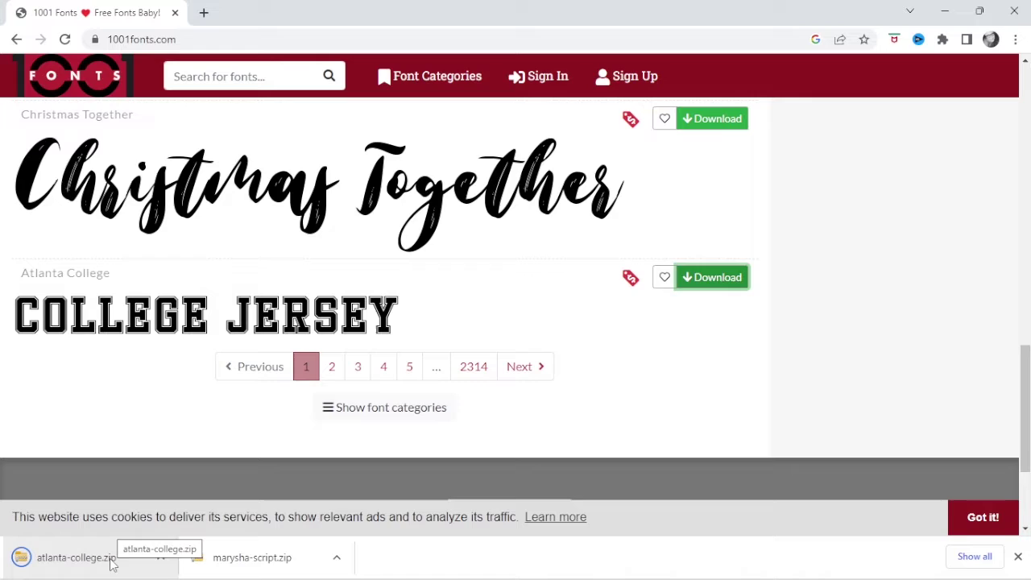
pyautogui.click(89, 560)
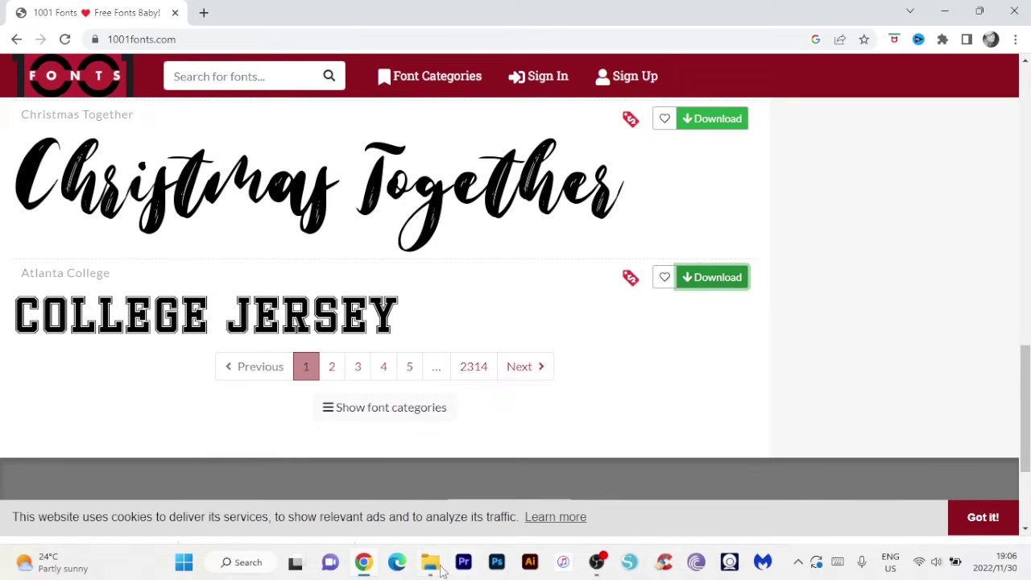
# Extract atlanta-college.zip from Downloads into an atlanta-college folder.
pyautogui.moveTo(430, 561)
pyautogui.click(398, 492)
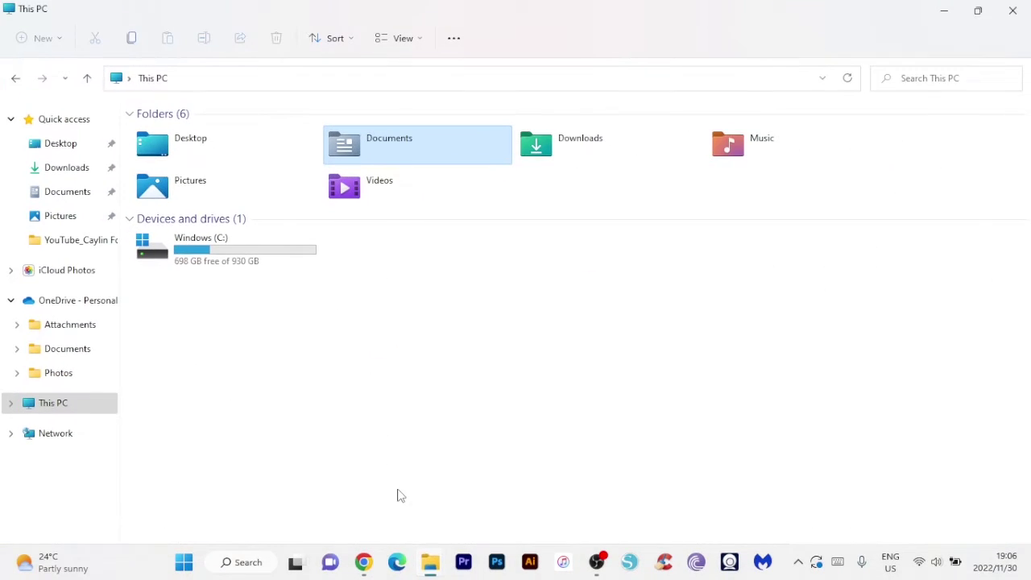
pyautogui.click(64, 172)
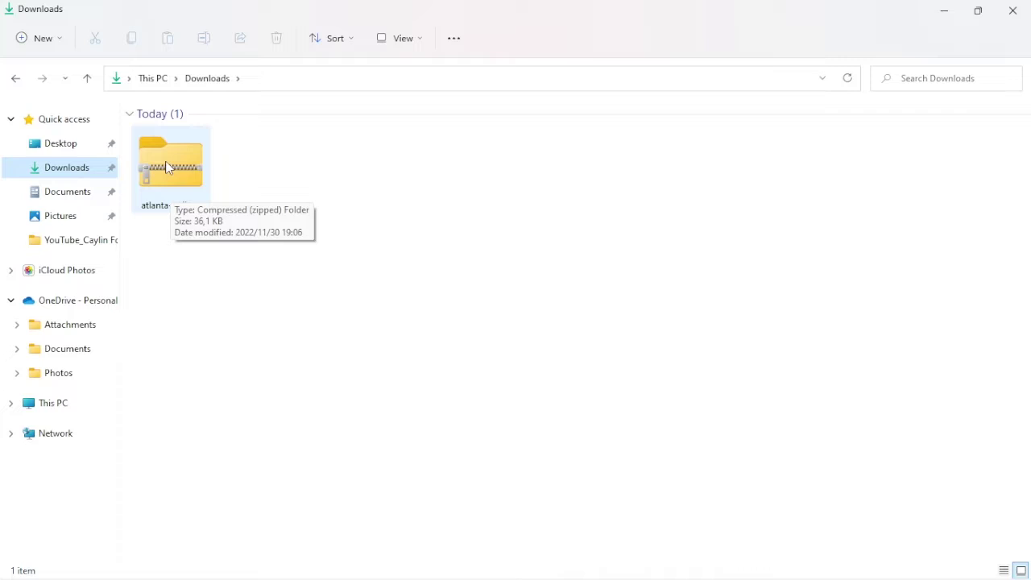
pyautogui.doubleClick(167, 171)
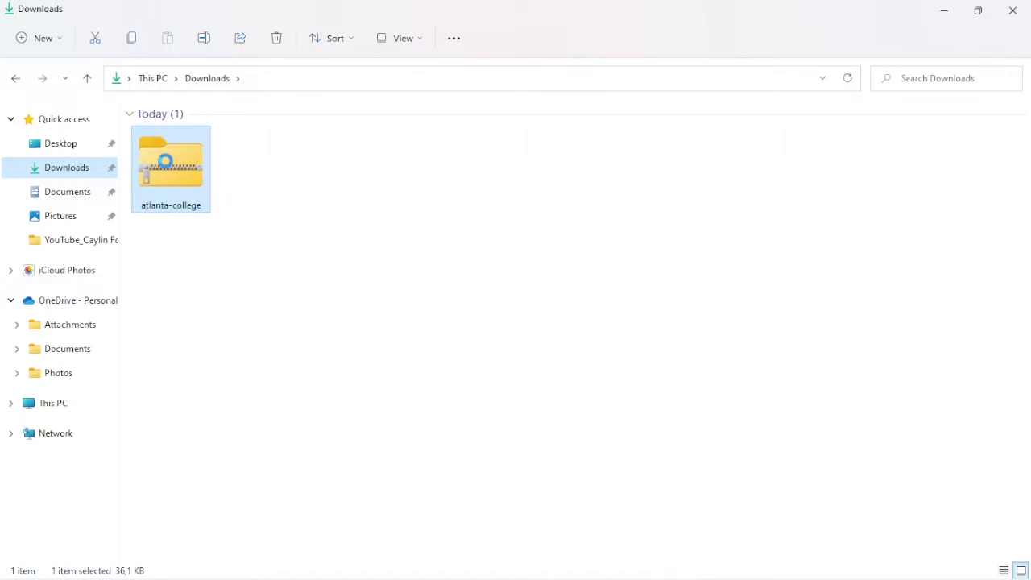
pyautogui.rightClick(168, 166)
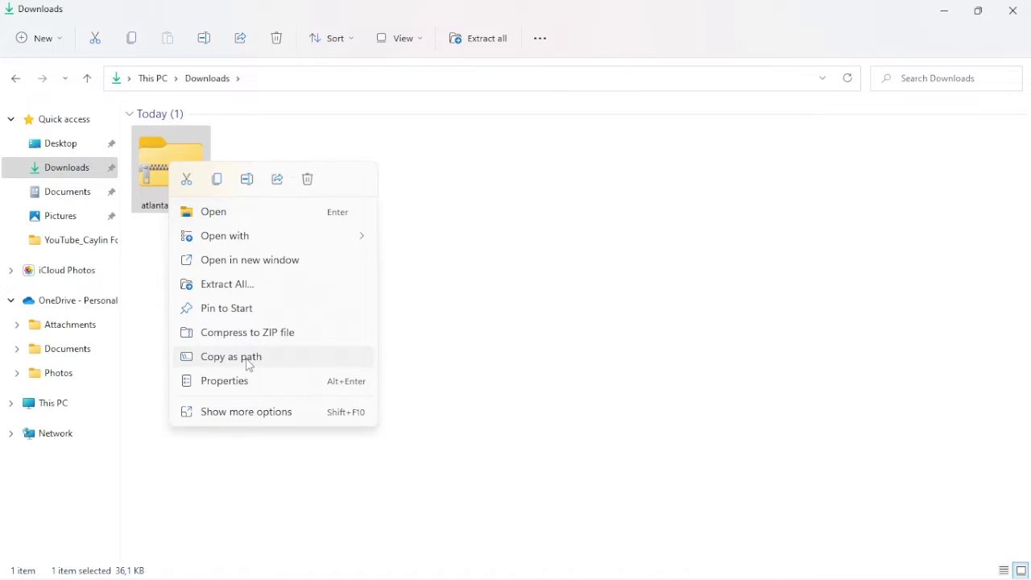
pyautogui.click(228, 284)
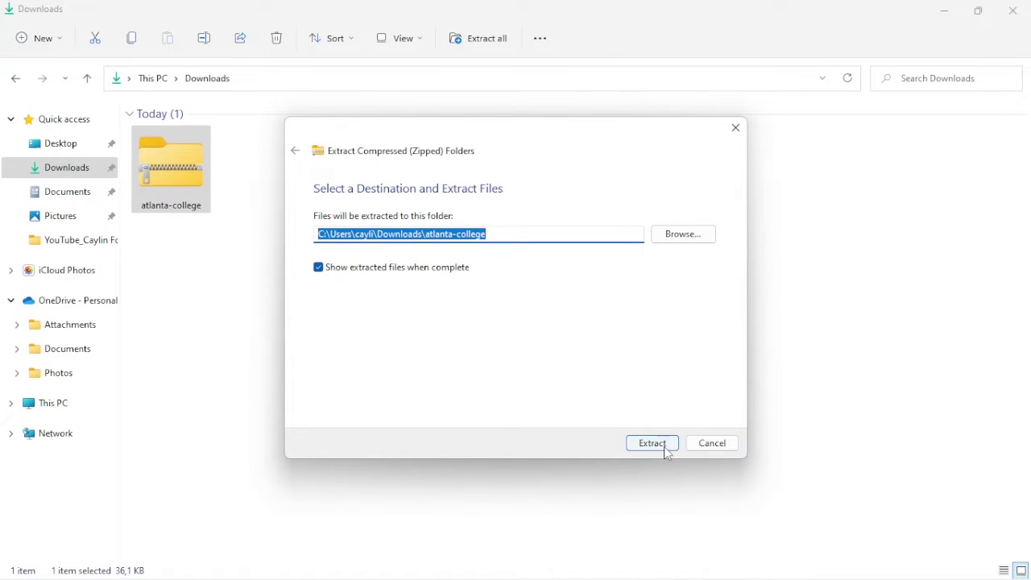
pyautogui.click(664, 446)
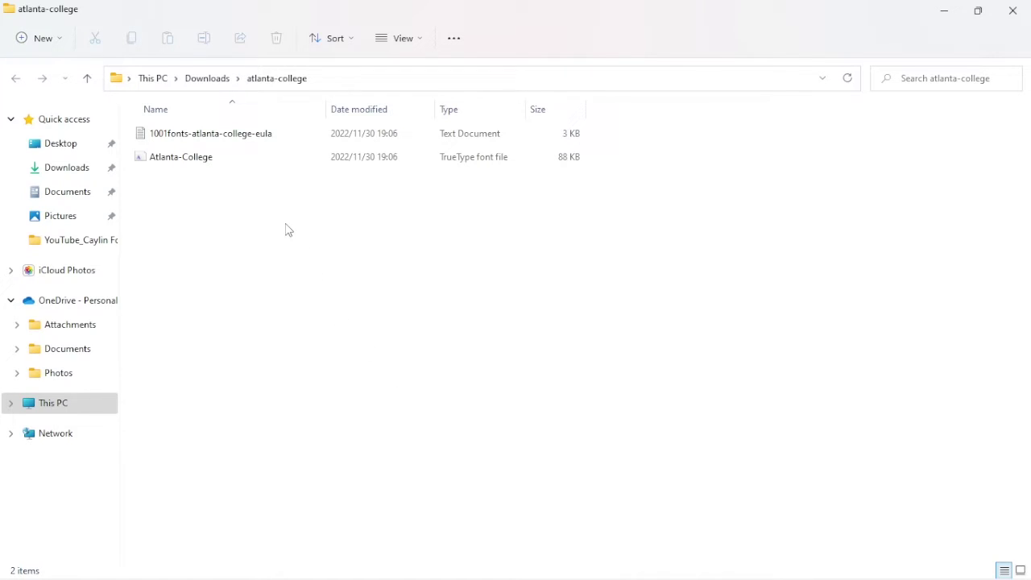
pyautogui.click(269, 146)
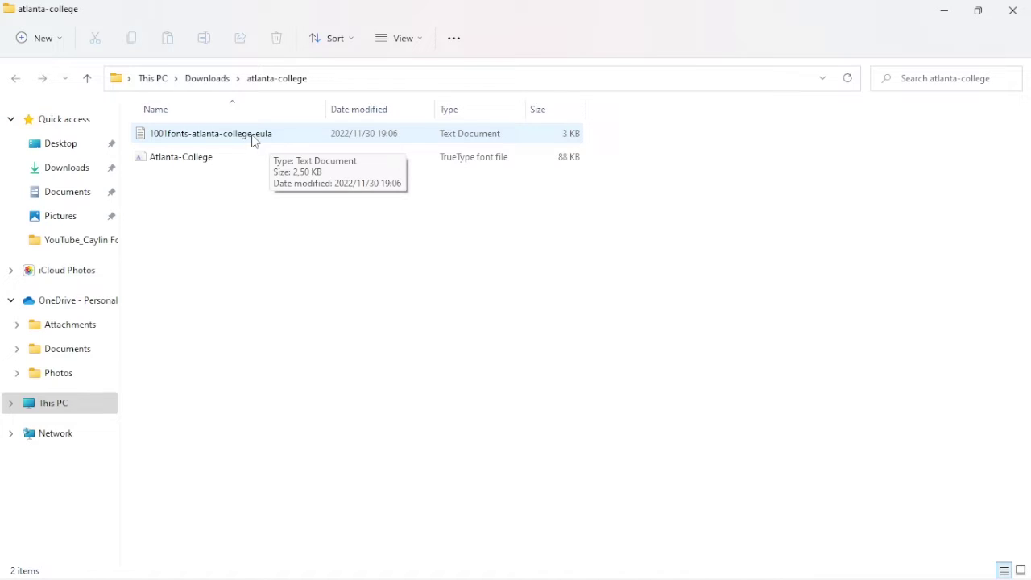
pyautogui.click(266, 158)
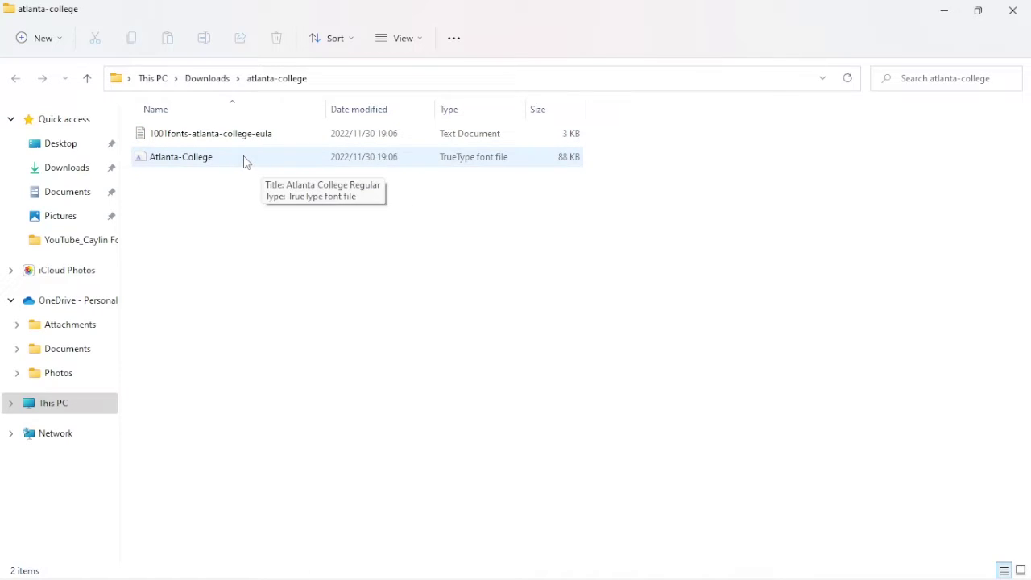
pyautogui.click(215, 163)
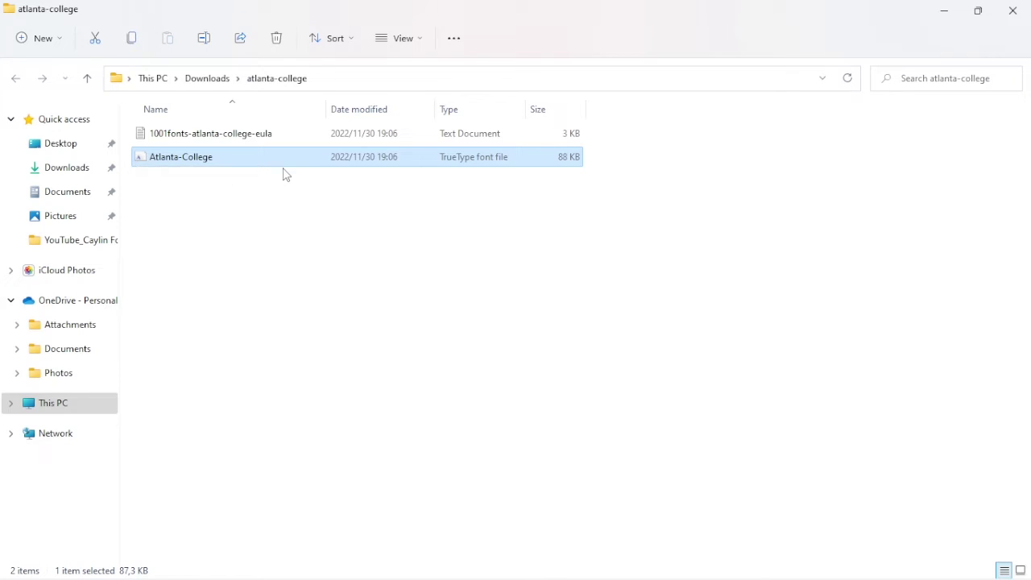
# Install the Atlanta-College font file for all users.
pyautogui.rightClick(209, 165)
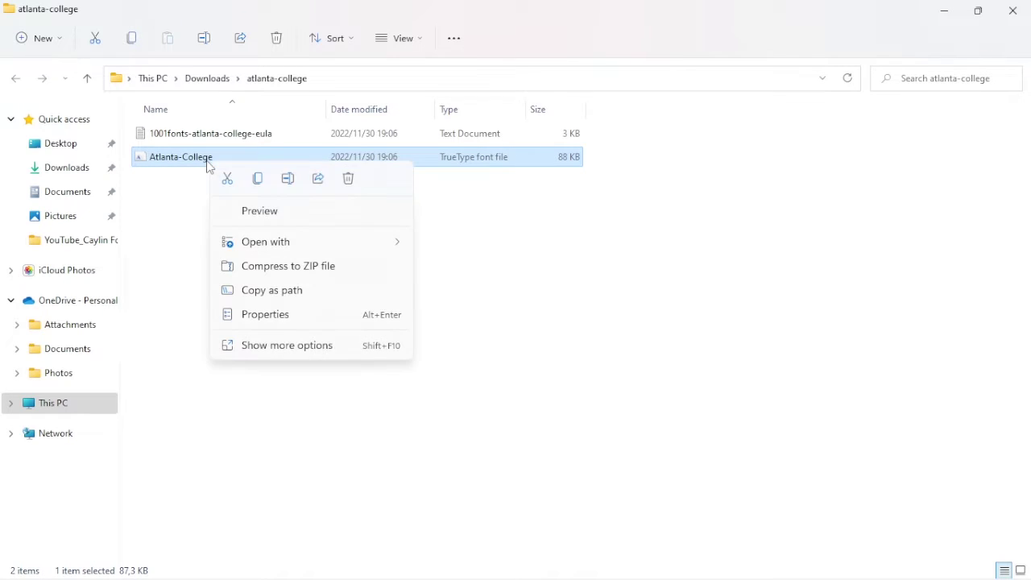
pyautogui.click(265, 353)
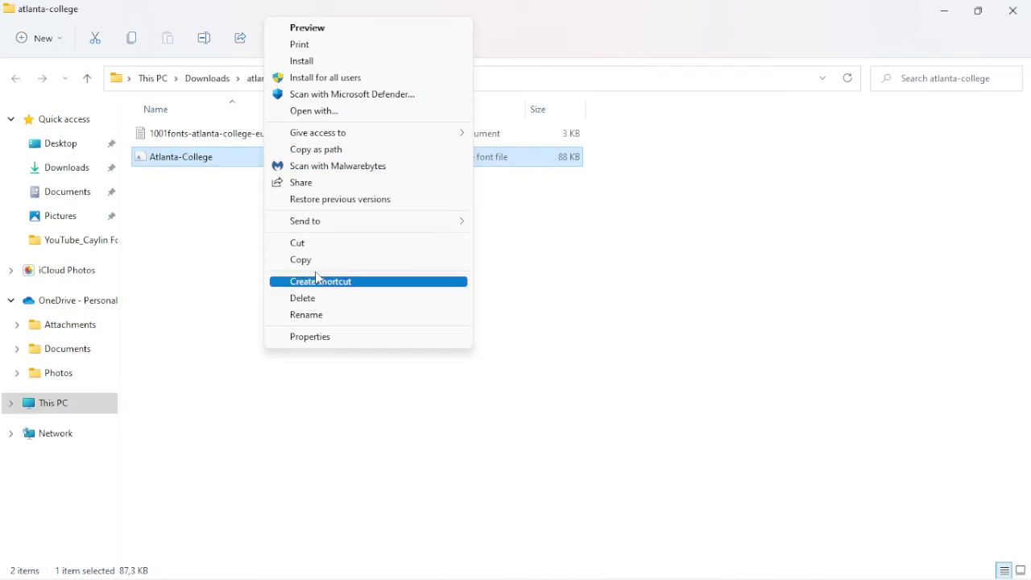
pyautogui.click(327, 78)
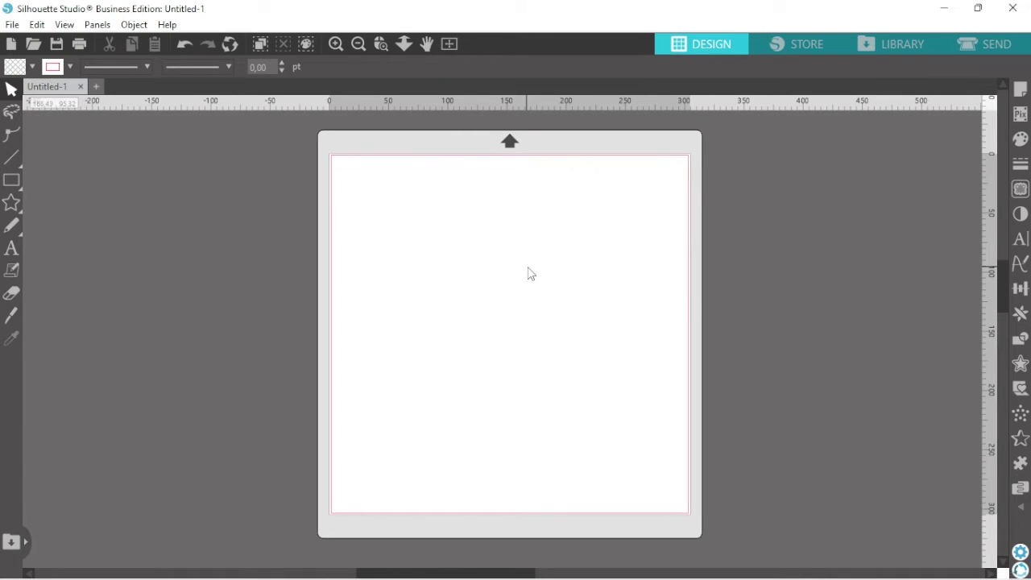
# Add the text 'Hello' to the mat and enlarge it to about 195 mm wide.
pyautogui.click(11, 250)
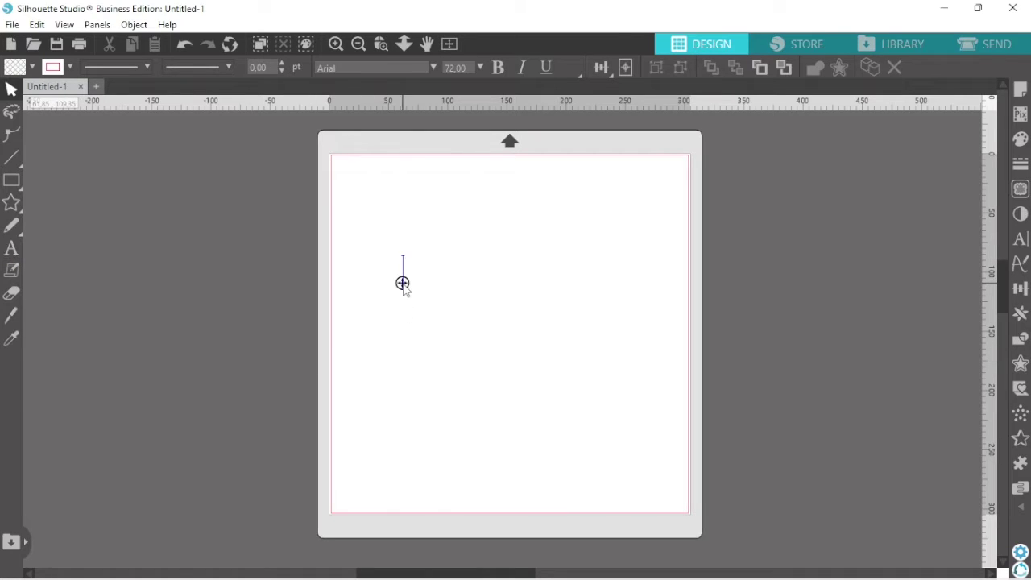
pyautogui.write('He')
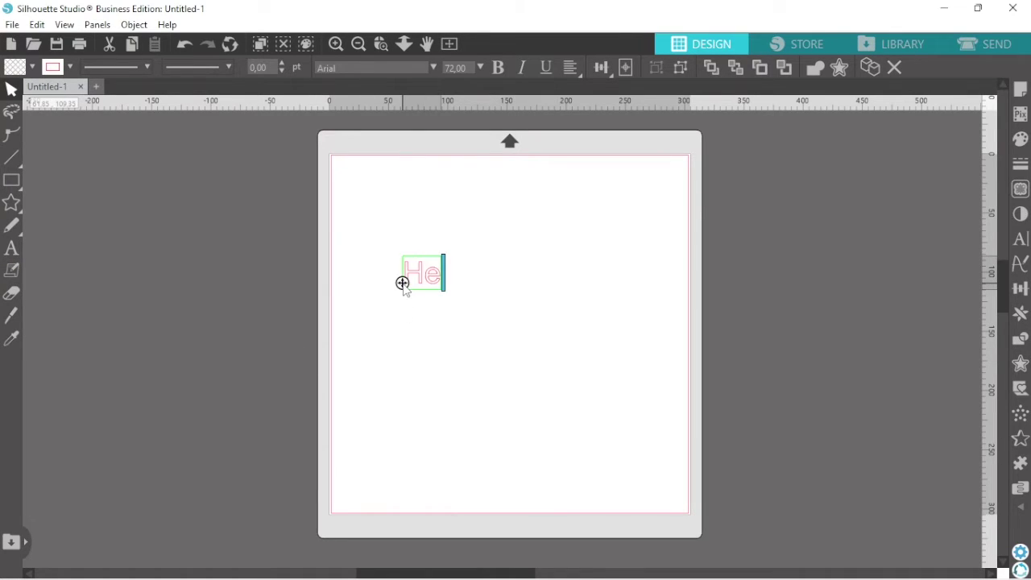
pyautogui.write('llo')
pyautogui.click(504, 369)
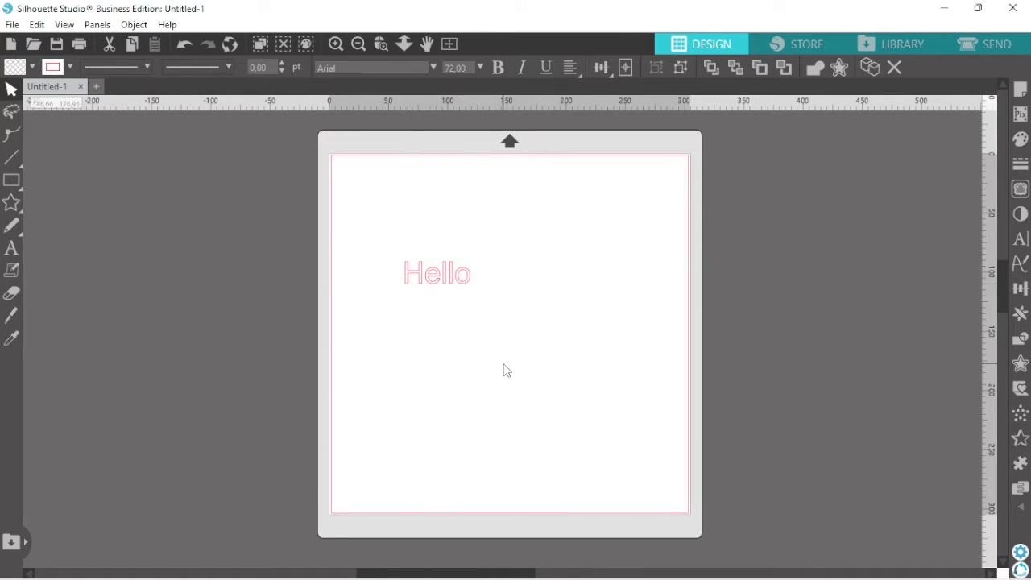
pyautogui.click(452, 291)
pyautogui.moveTo(472, 294); pyautogui.dragTo(640, 439)
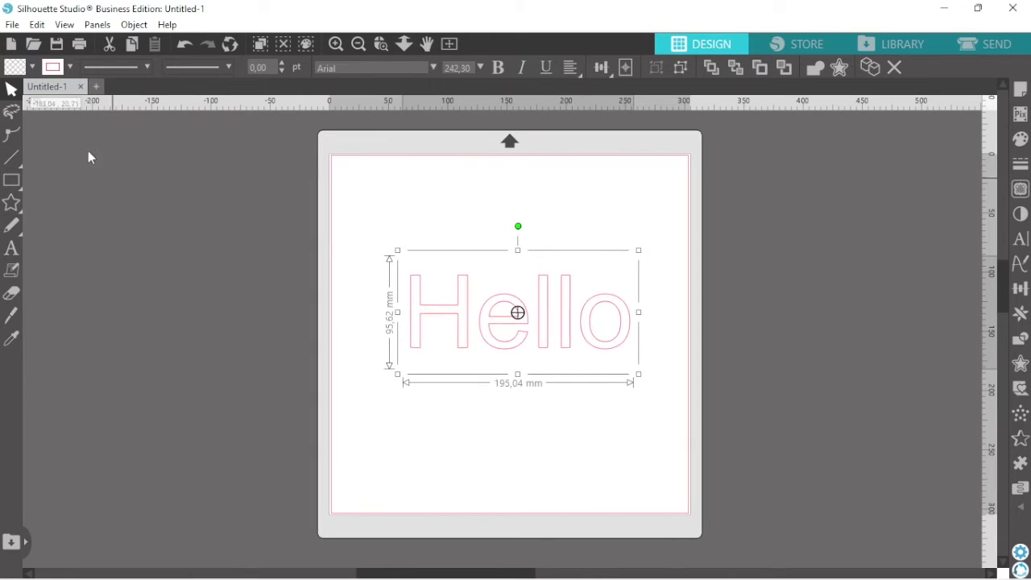
# Fill Hello with purple and nudge it slightly left and down.
pyautogui.click(32, 67)
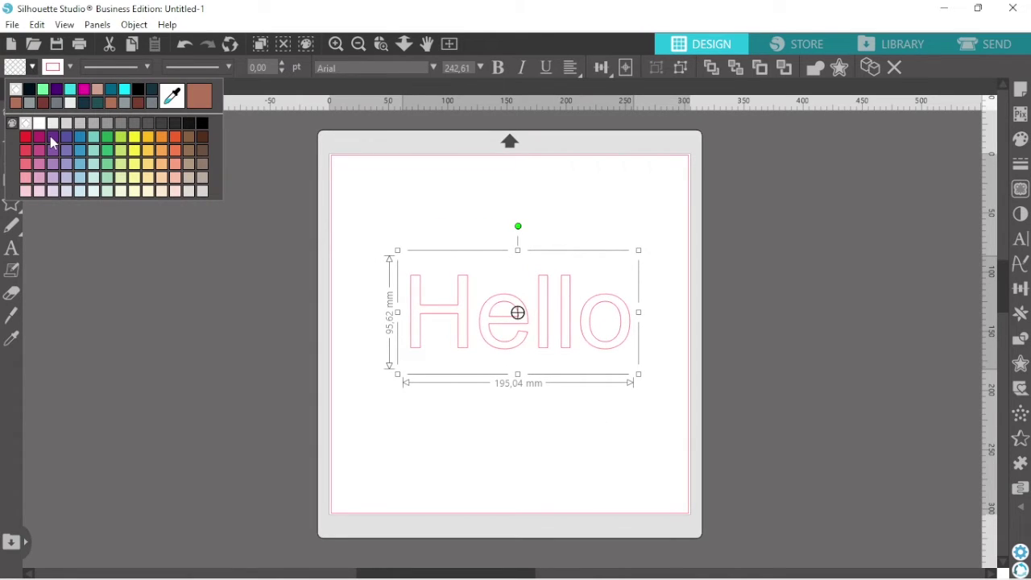
pyautogui.click(52, 139)
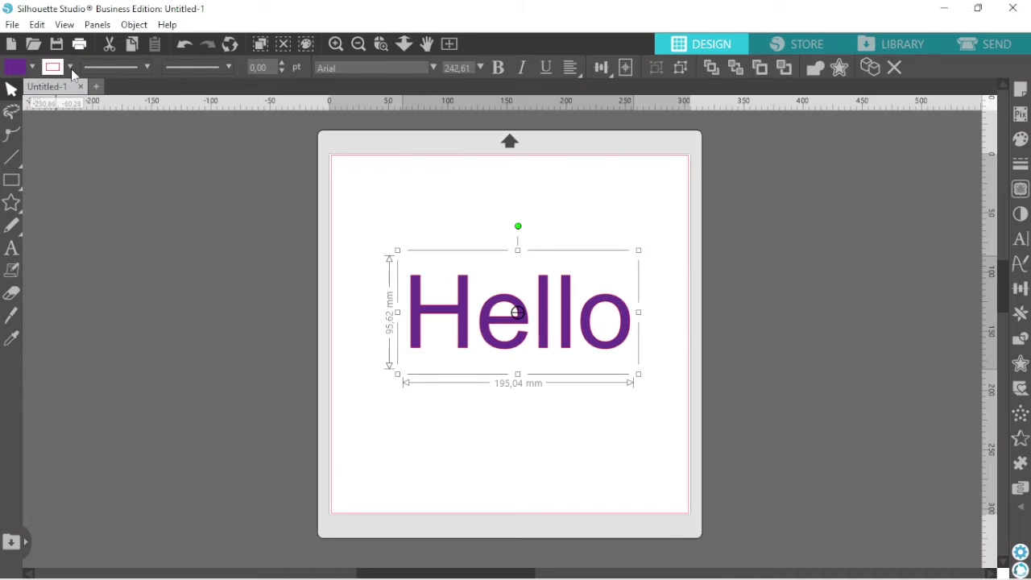
pyautogui.click(70, 67)
pyautogui.moveTo(585, 360); pyautogui.dragTo(573, 369)
pyautogui.click(660, 373)
pyautogui.click(614, 362)
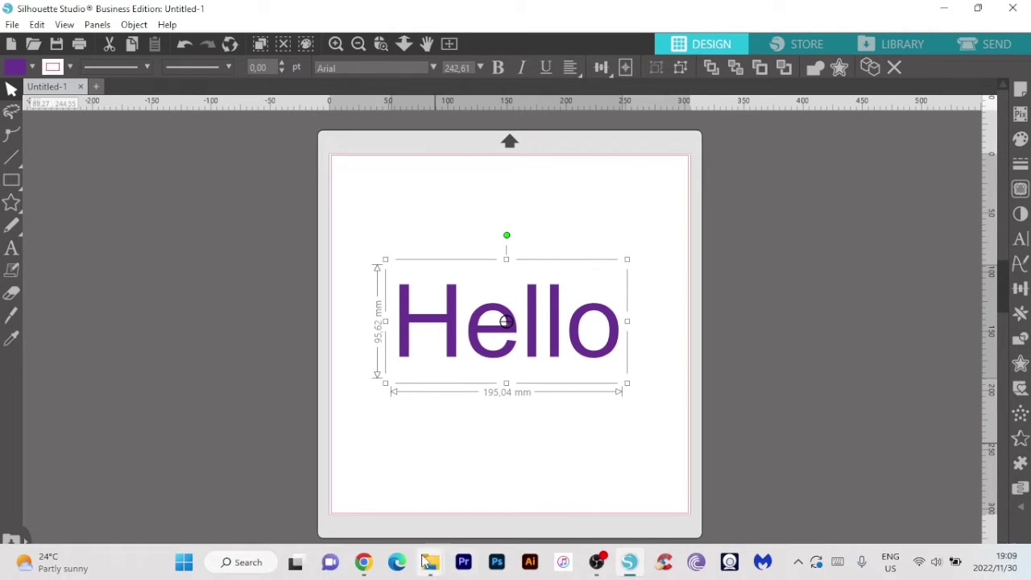
pyautogui.moveTo(429, 569)
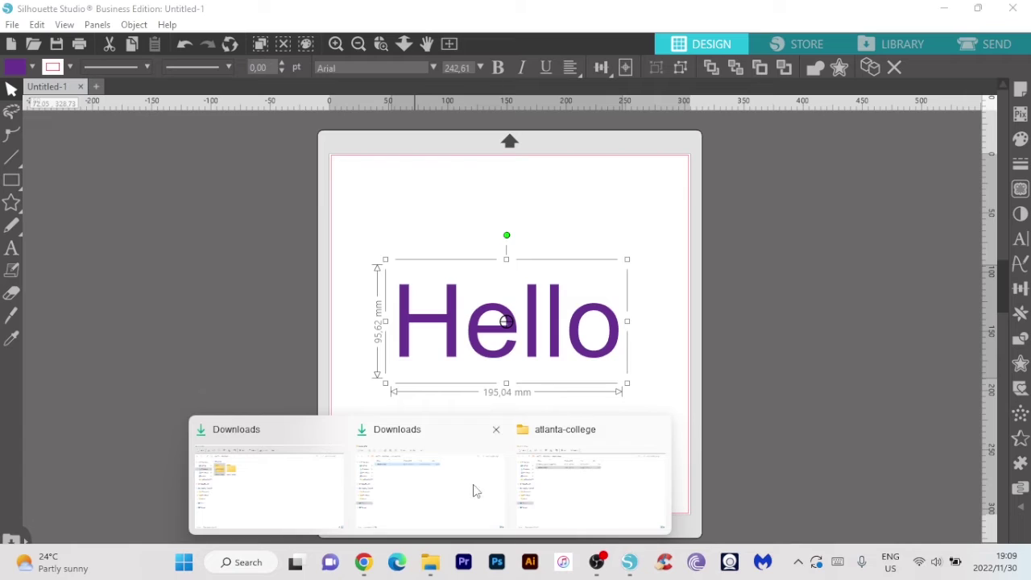
pyautogui.moveTo(589, 477)
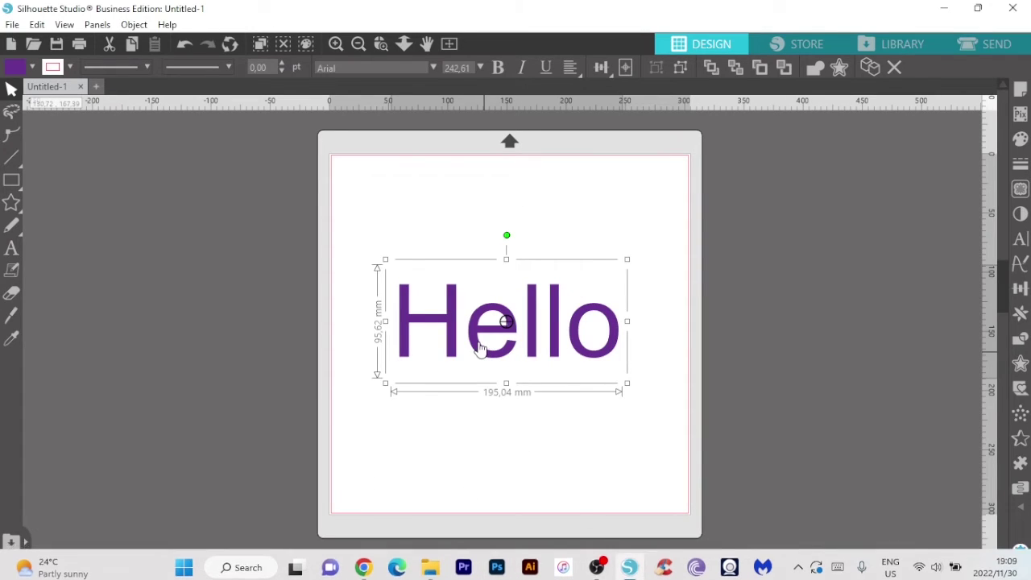
# Set Hello in Atlanta College and enlarge it to about 290.50 mm wide.
pyautogui.click(330, 64)
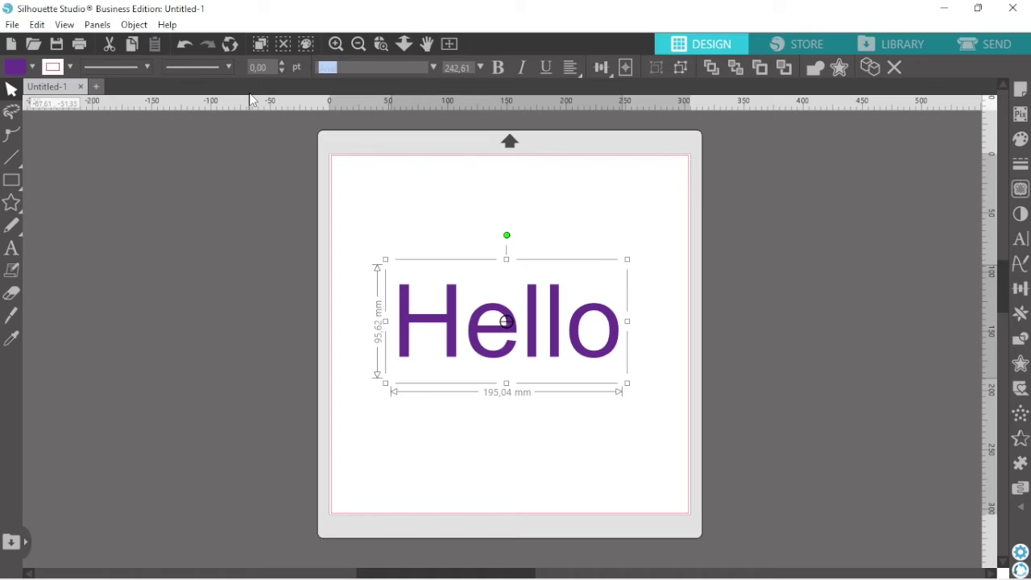
pyautogui.write('atlanta Cotton')
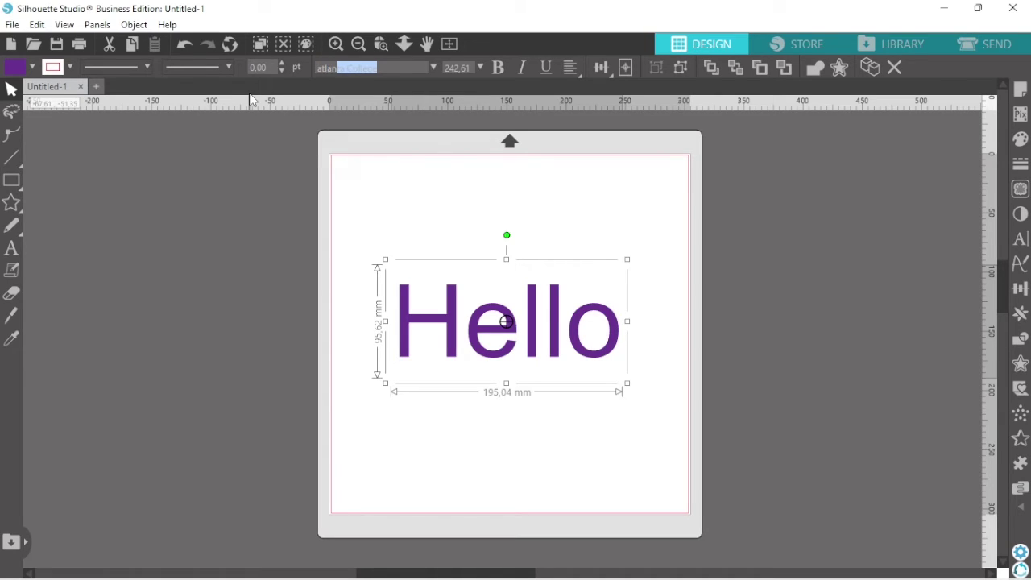
pyautogui.press('Return')
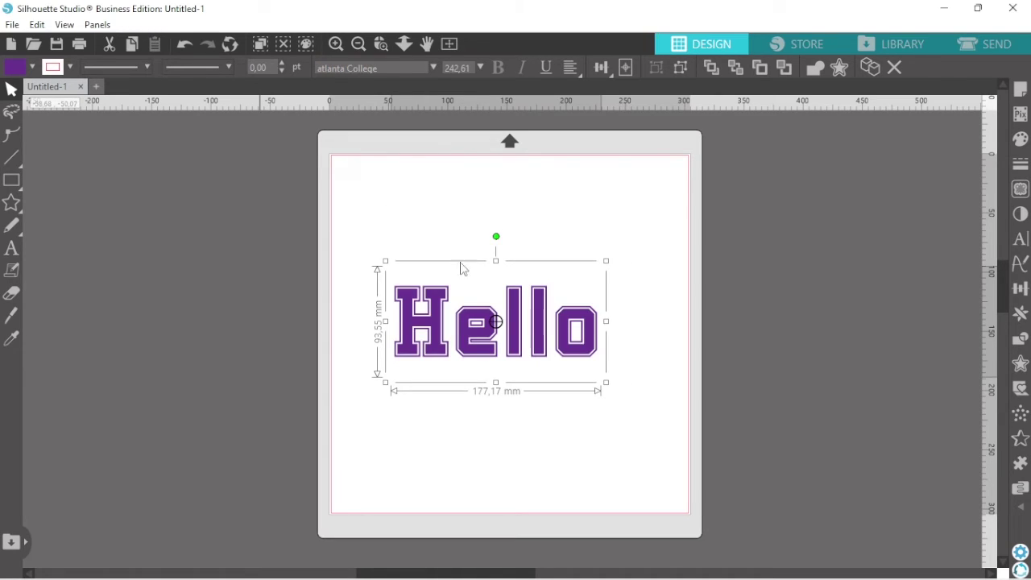
pyautogui.moveTo(604, 381); pyautogui.dragTo(669, 477)
pyautogui.moveTo(378, 268); pyautogui.dragTo(328, 241)
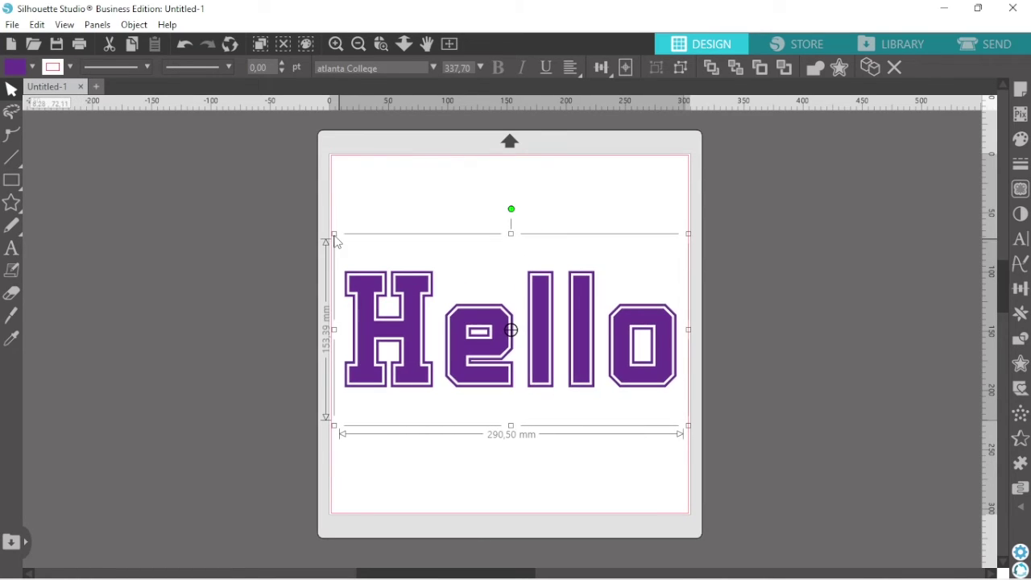
pyautogui.click(768, 346)
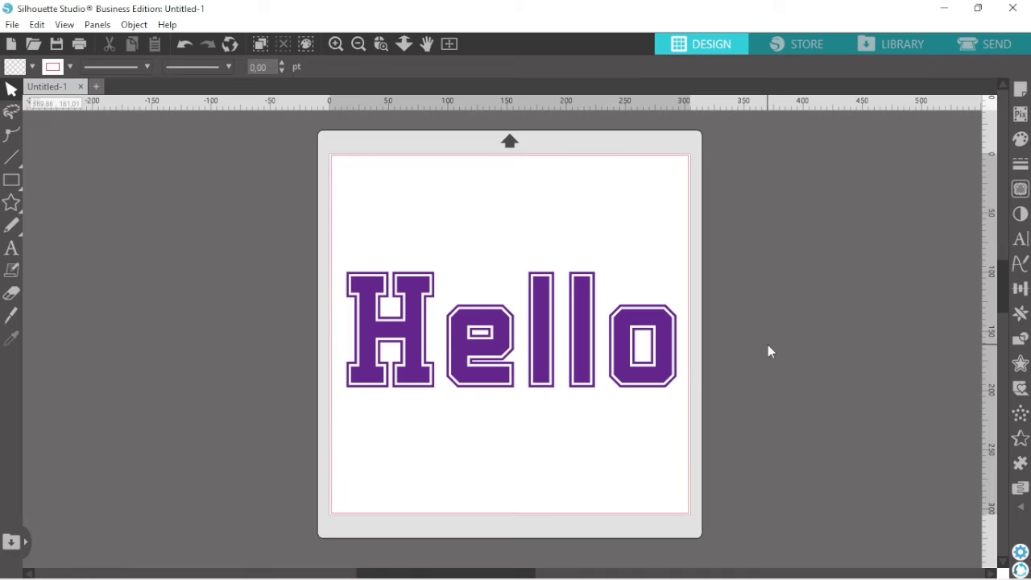